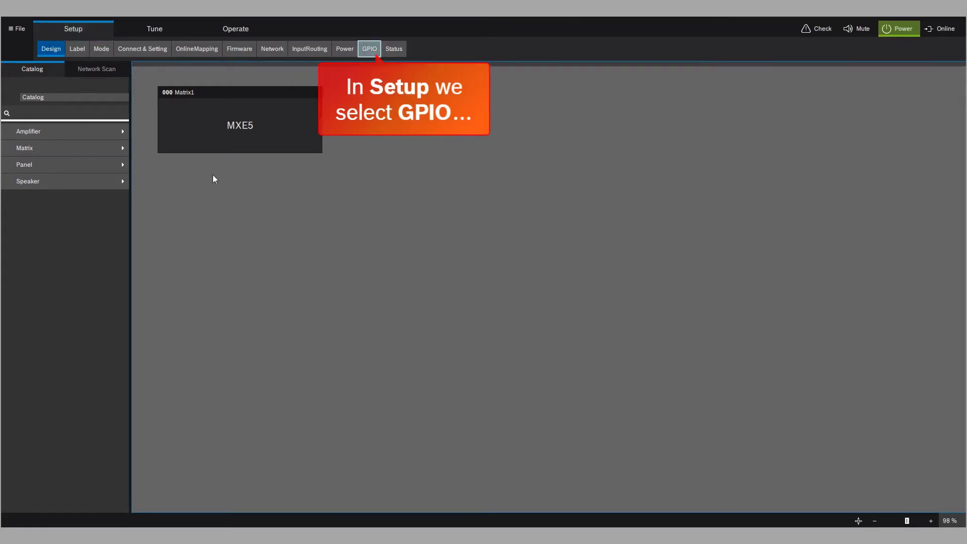
- Show Matrix1's GPIO settings and set GPIO 2 to digital input and GPIO 3 to digital output
{"action": "left_click", "coordinate": [363, 53]}
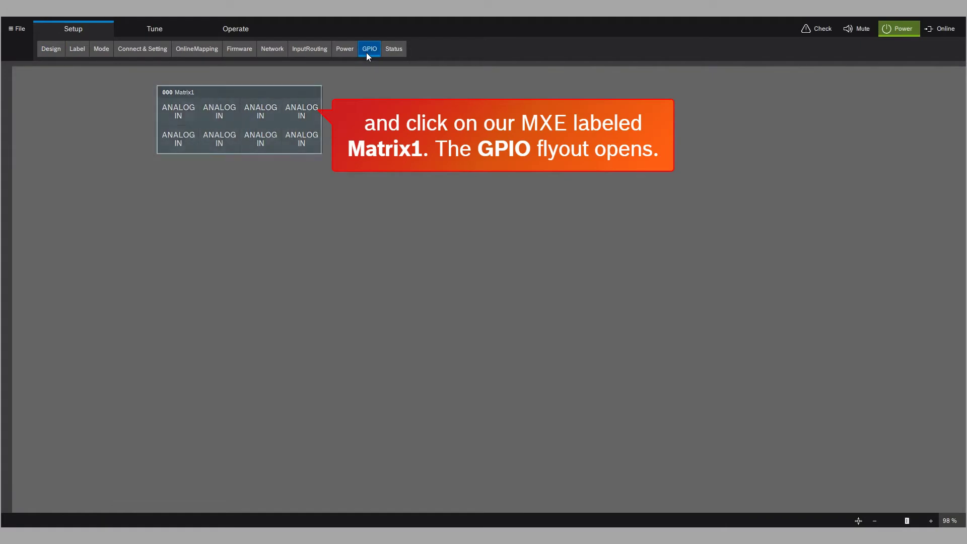
{"action": "left_click", "coordinate": [245, 94]}
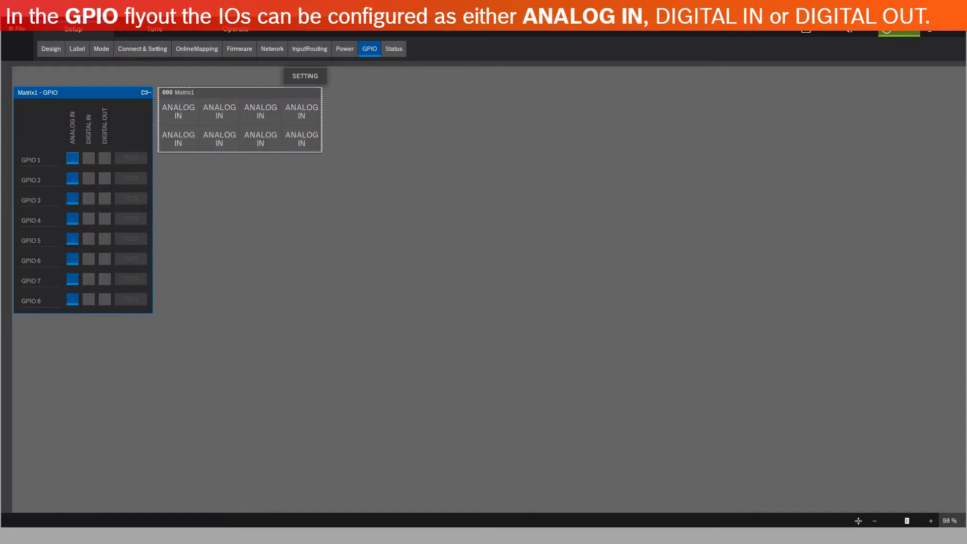
{"action": "left_click", "coordinate": [90, 179]}
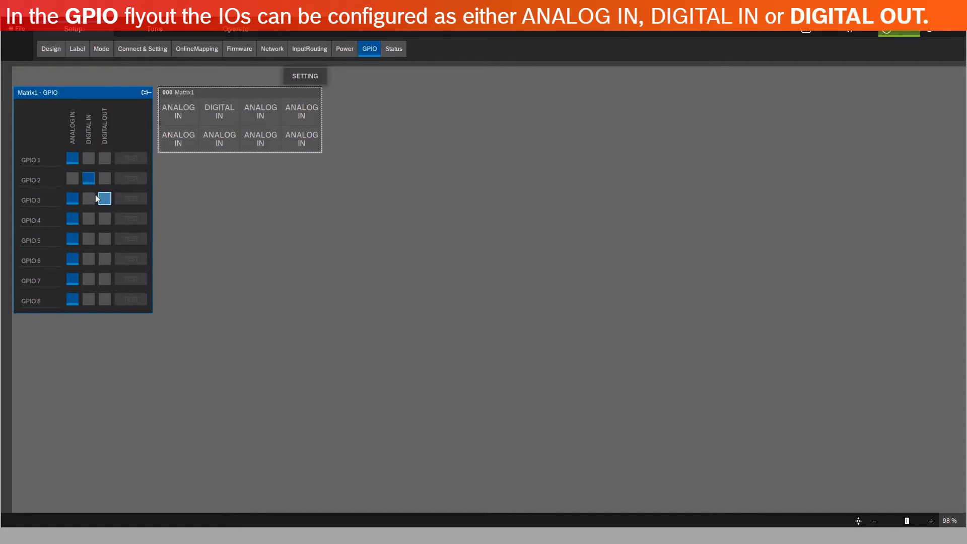
{"action": "left_click", "coordinate": [107, 199]}
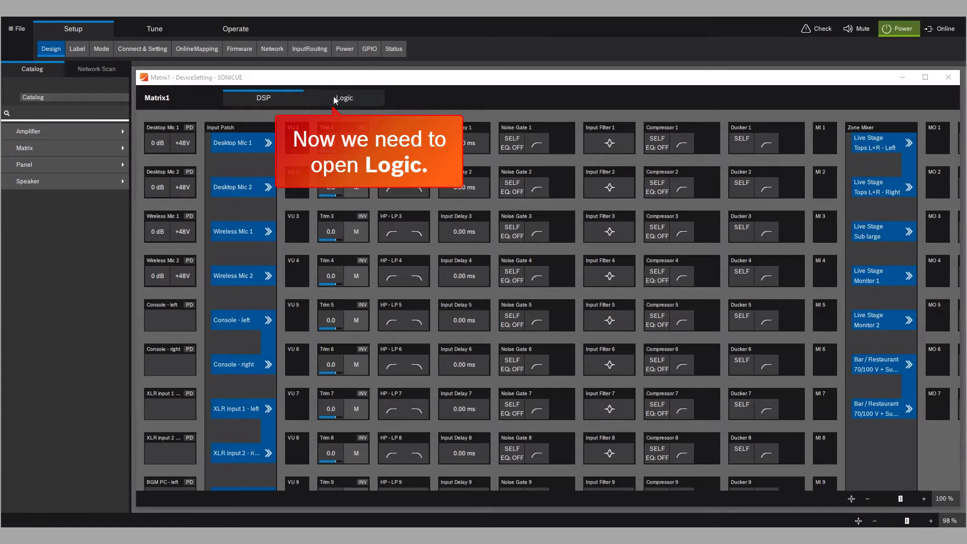
- In Matrix1's Logic editor, place an Analog Task block on the workspace
{"action": "left_click", "coordinate": [334, 99]}
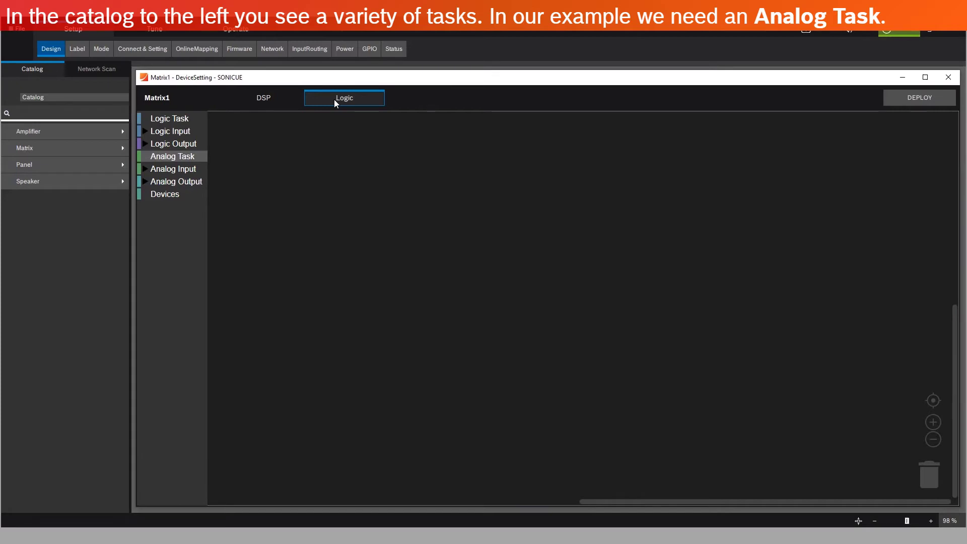
{"action": "left_click", "coordinate": [177, 157]}
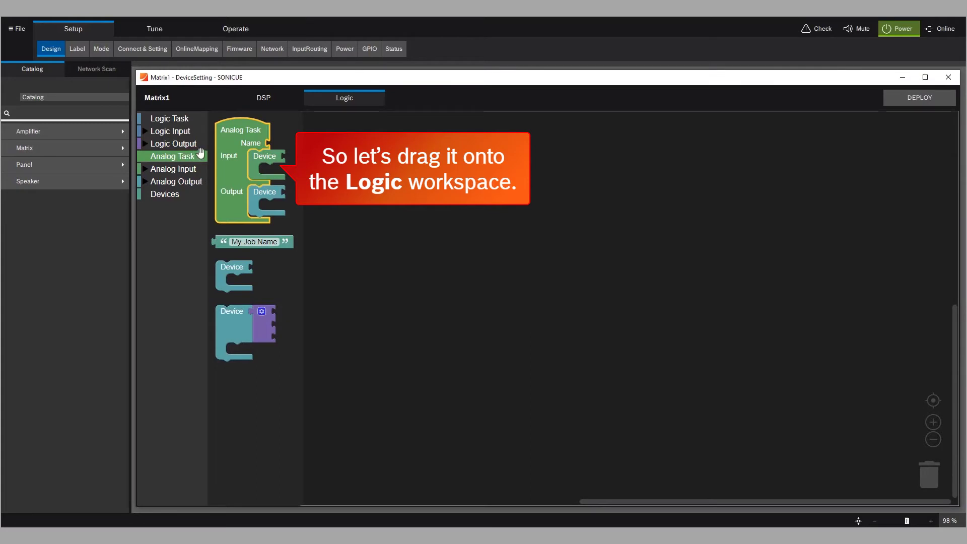
{"action": "left_click_drag", "start_coordinate": [225, 144], "coordinate": [232, 144]}
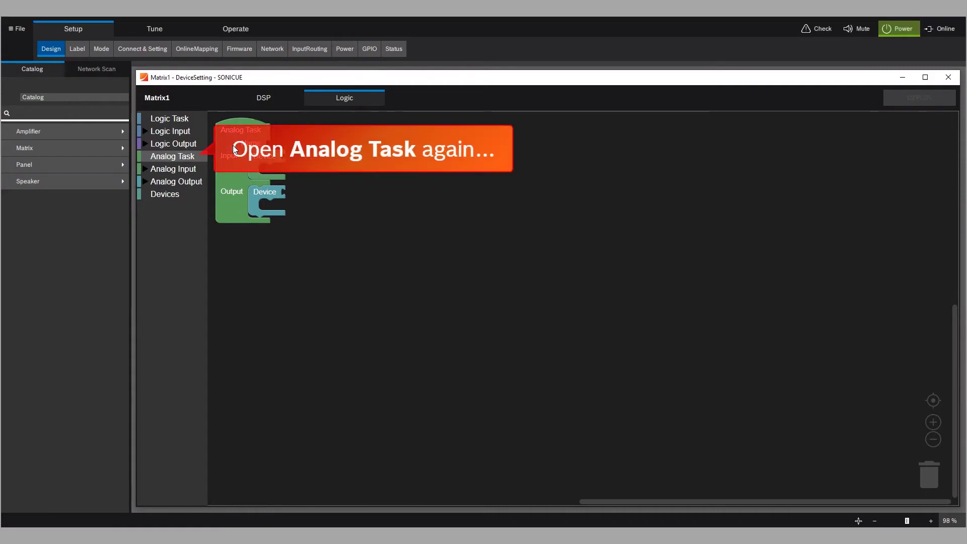
- Attach a My Job Name block as the task name and rename it 'Zone 2 Level'
{"action": "left_click", "coordinate": [203, 159]}
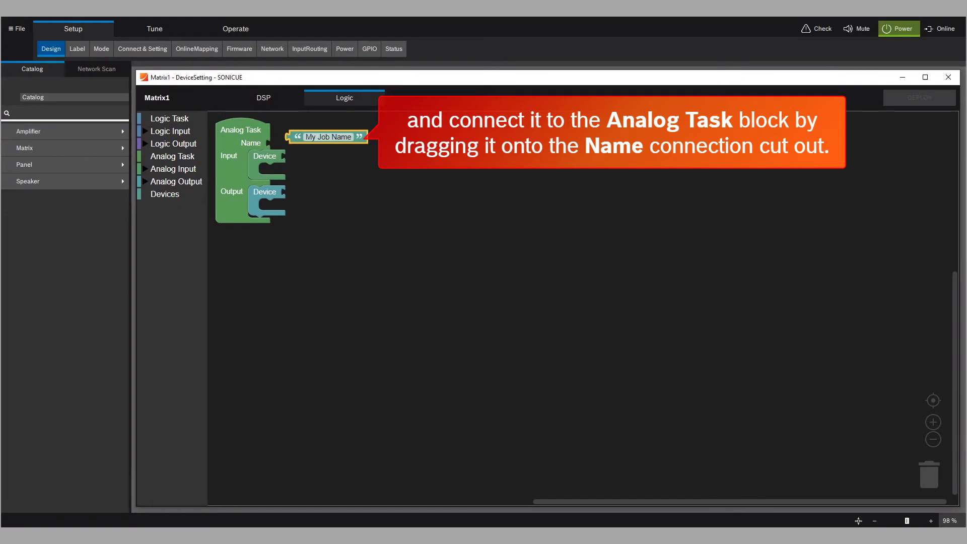
{"action": "left_click_drag", "start_coordinate": [297, 139], "coordinate": [277, 145]}
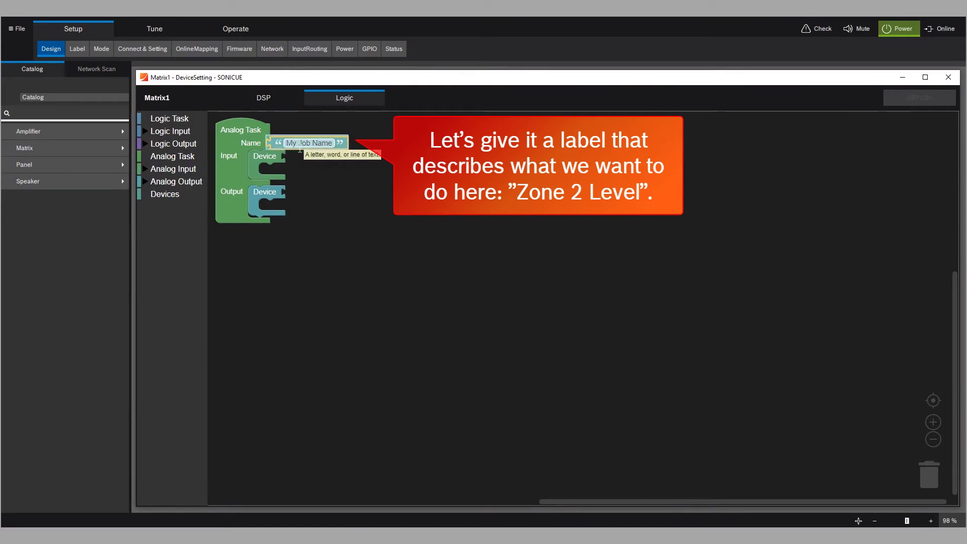
{"action": "left_click", "coordinate": [304, 144]}
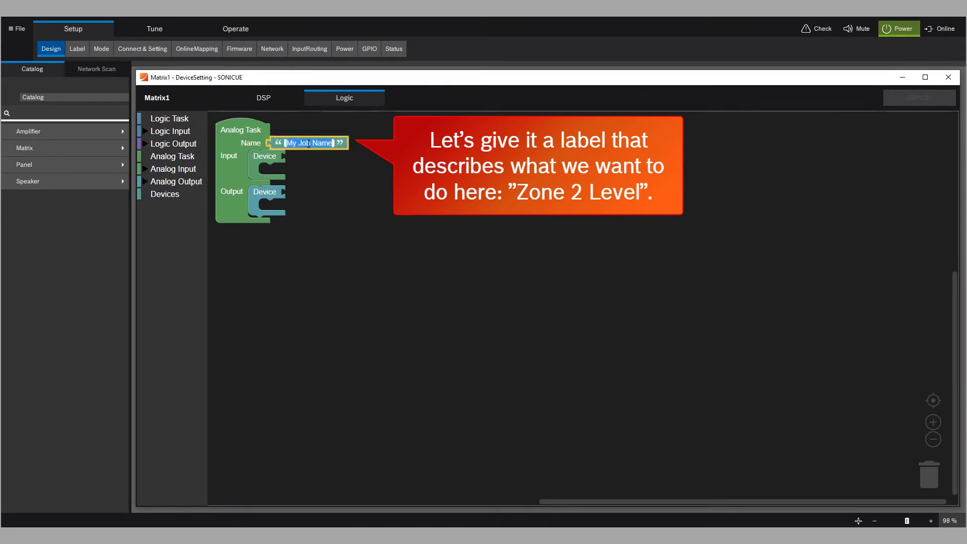
{"action": "type", "text": "Zone 2 "}
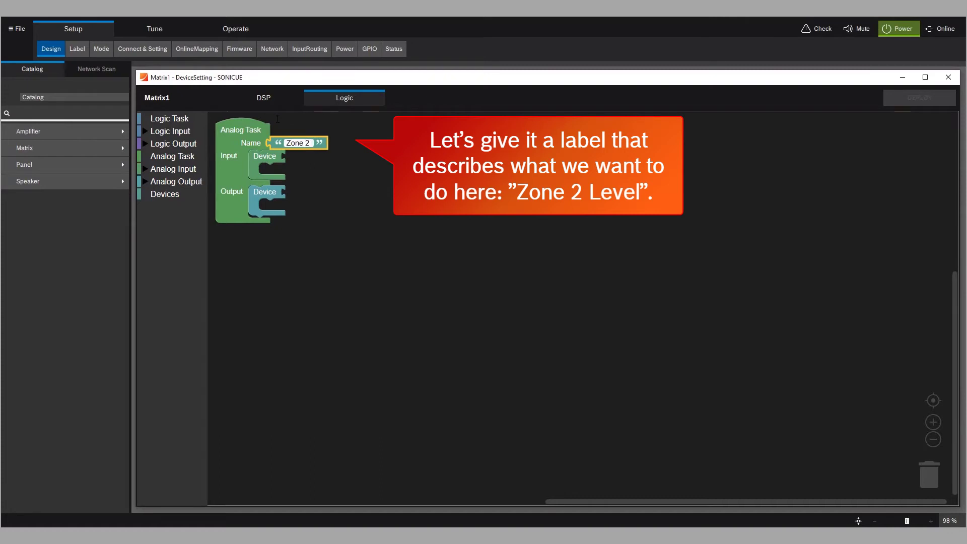
{"action": "type", "text": "Level"}
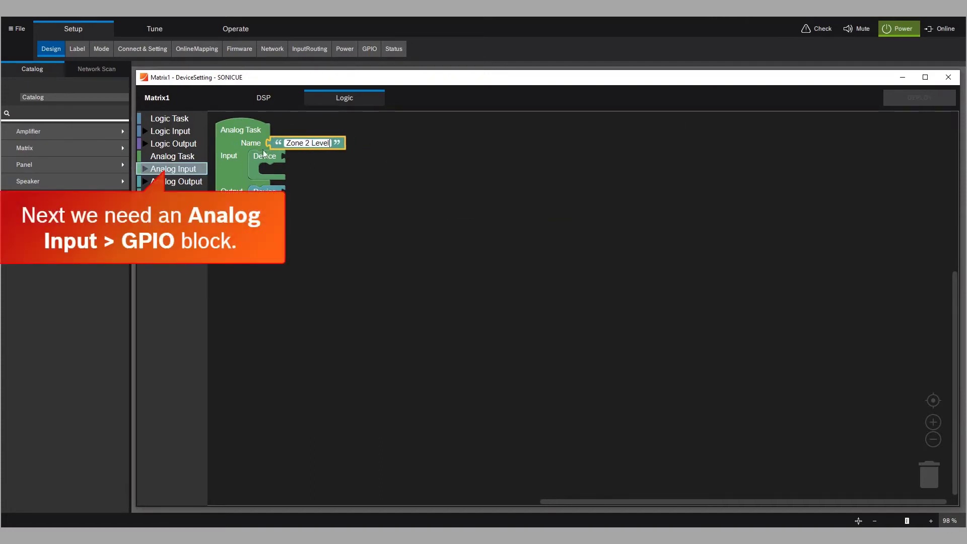
- Plug an MXE Analog GPI Pin 1 block from Analog Input > GPIO into the task's input device
{"action": "left_click", "coordinate": [193, 168]}
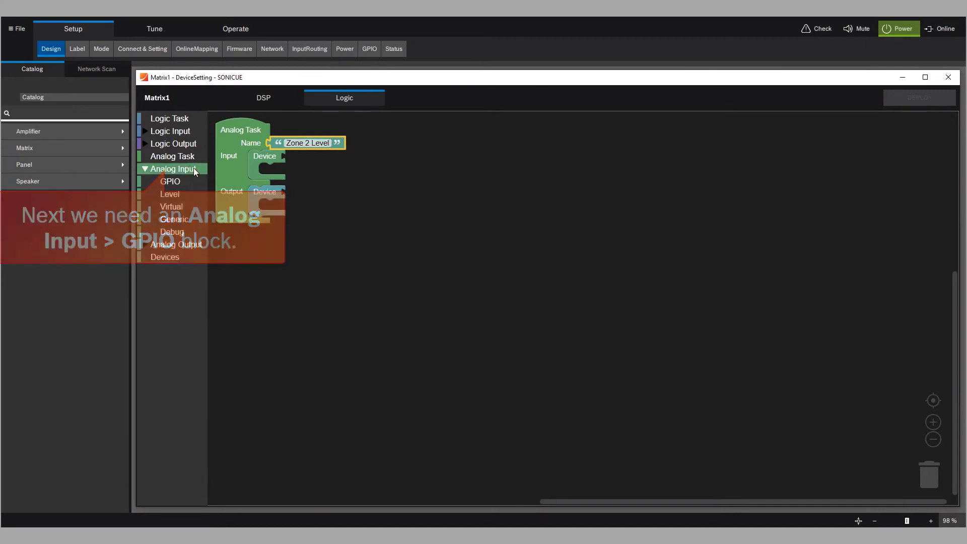
{"action": "left_click", "coordinate": [170, 183]}
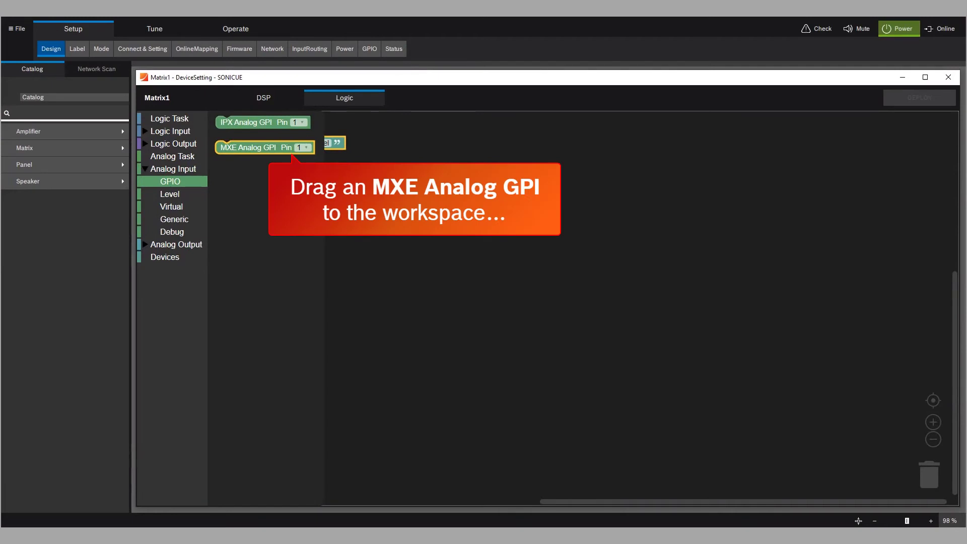
{"action": "left_click_drag", "start_coordinate": [237, 147], "coordinate": [325, 167]}
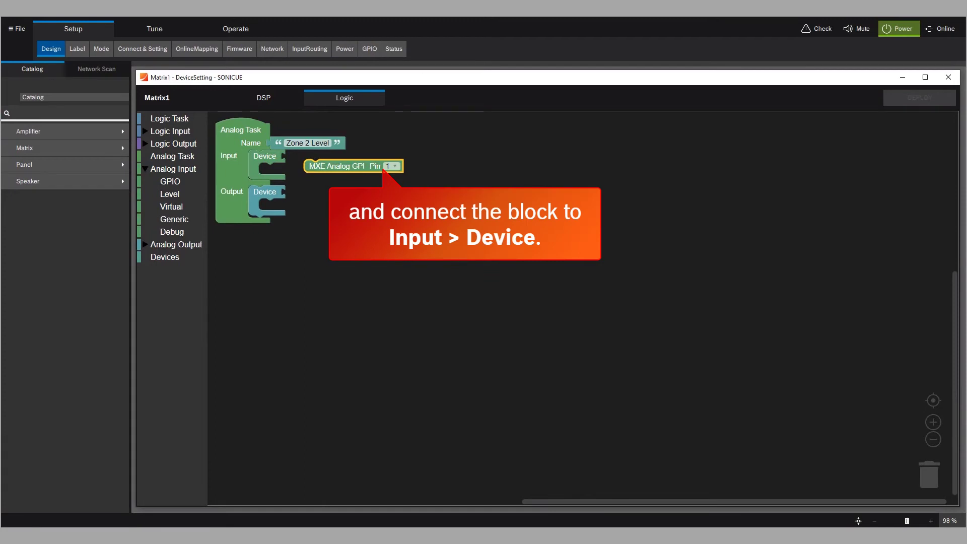
{"action": "left_click_drag", "start_coordinate": [318, 171], "coordinate": [273, 173]}
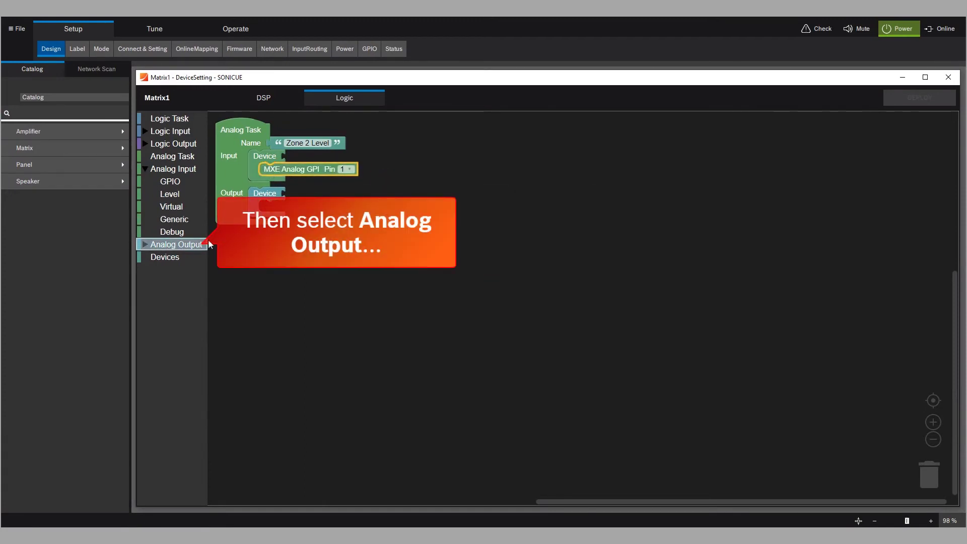
- Plug an MXE Master Level block into the task output and select Zone 2
{"action": "left_click", "coordinate": [179, 246]}
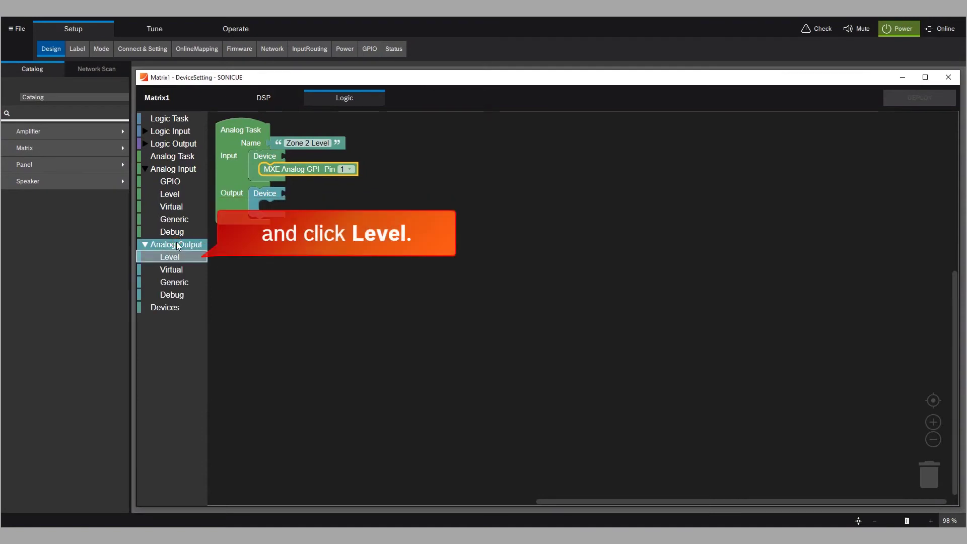
{"action": "left_click", "coordinate": [169, 257]}
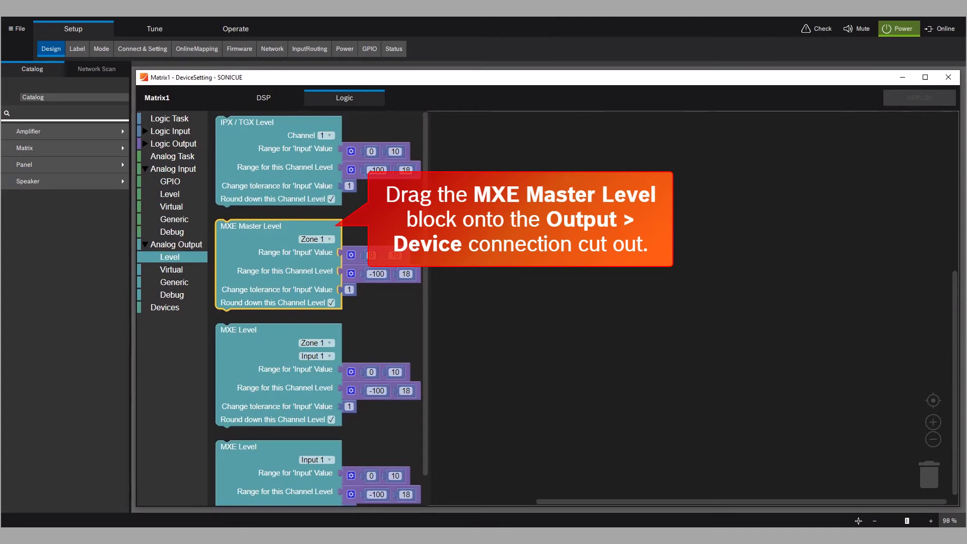
{"action": "left_click_drag", "start_coordinate": [242, 242], "coordinate": [280, 222]}
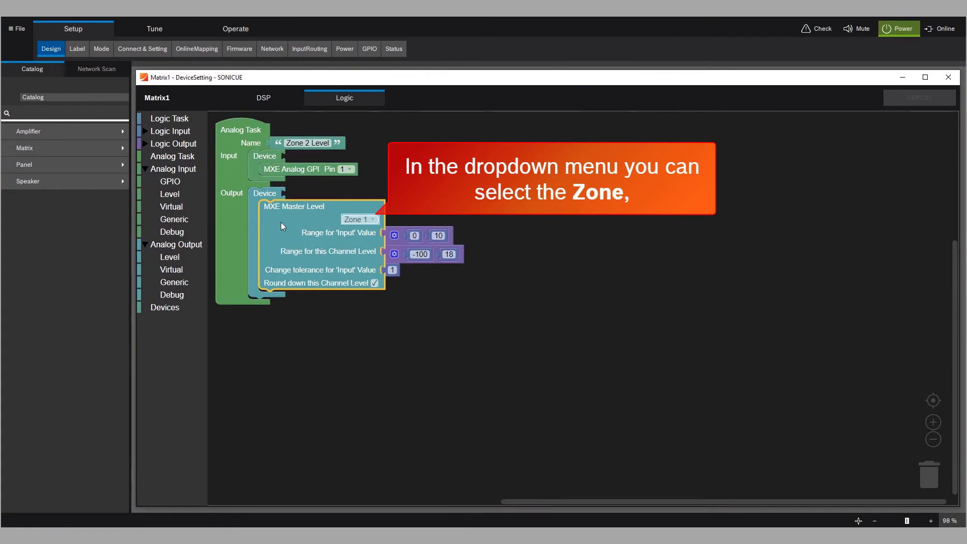
{"action": "left_click", "coordinate": [373, 220]}
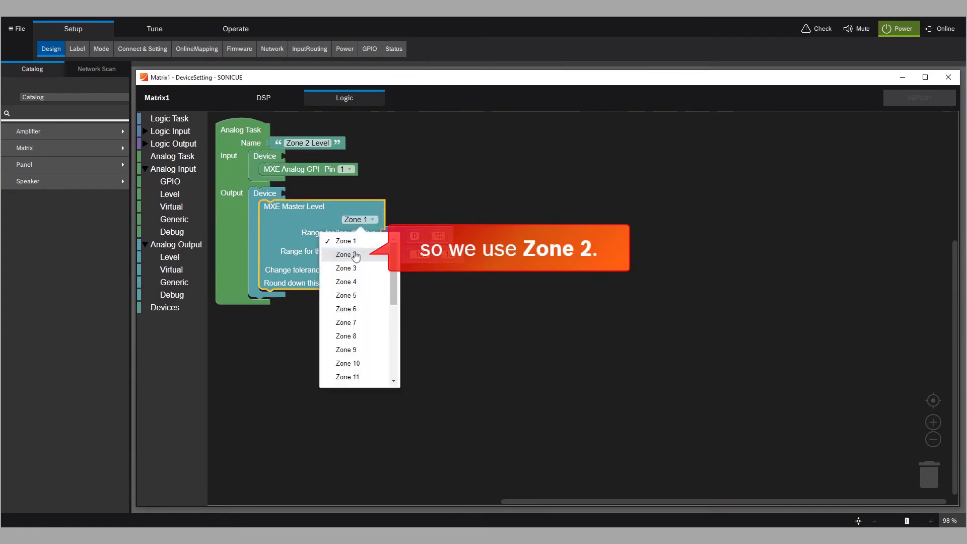
{"action": "left_click", "coordinate": [349, 254]}
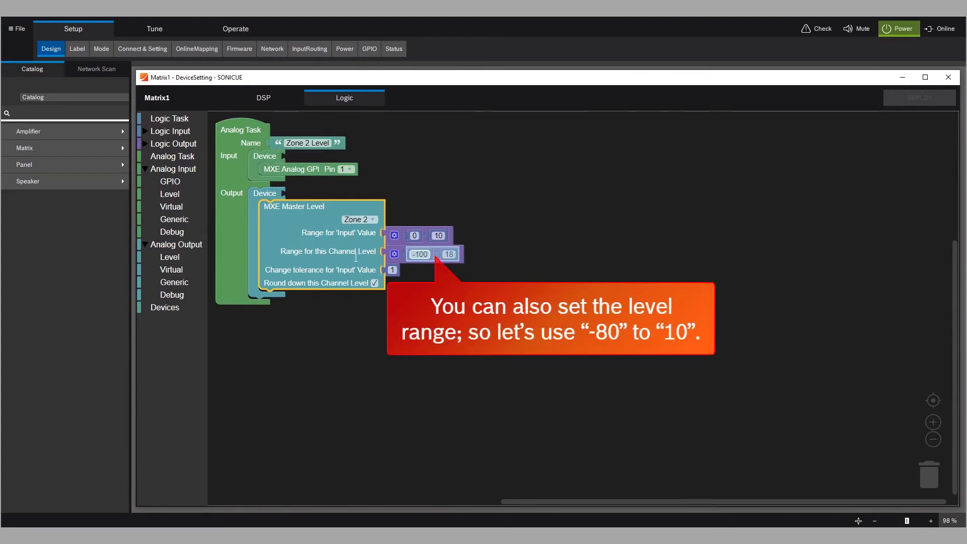
- Set the channel level range to -80 minimum and 10 maximum
{"action": "left_click", "coordinate": [423, 255]}
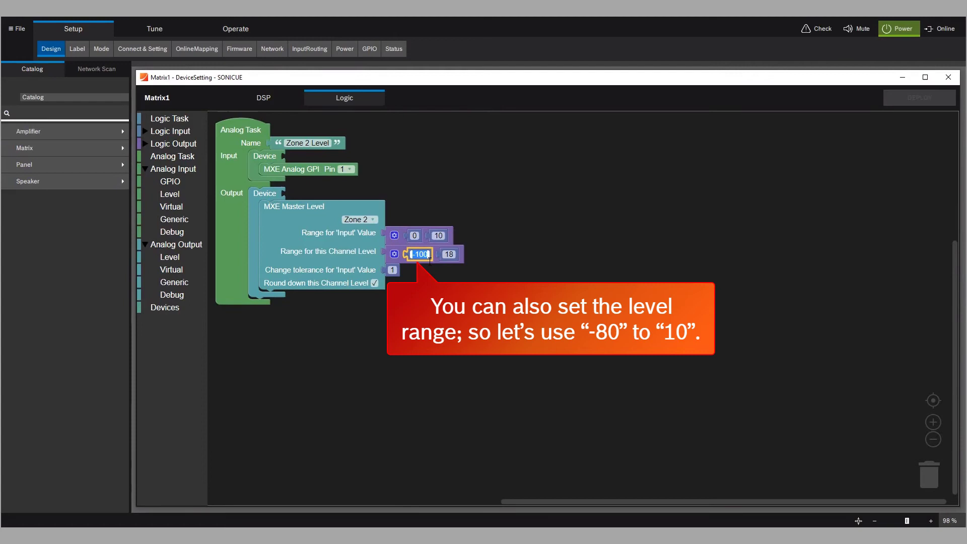
{"action": "type", "text": "-80"}
{"action": "left_click", "coordinate": [445, 254]}
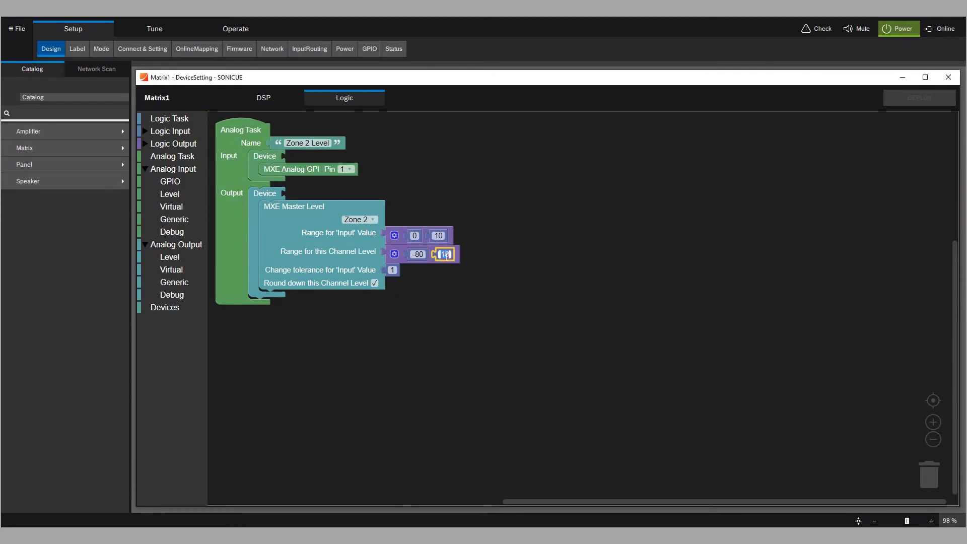
{"action": "type", "text": "10"}
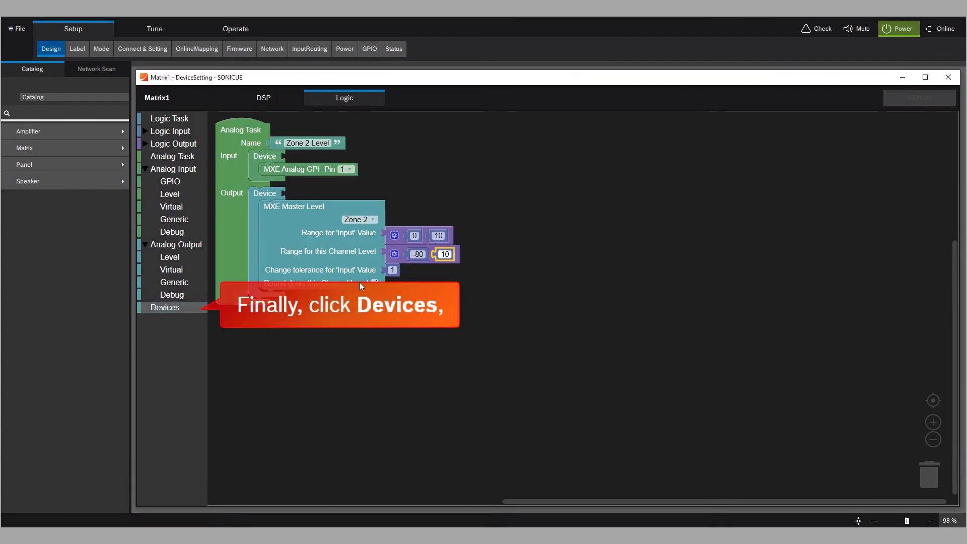
- Attach the Matrix1 device block to the task input, then duplicate it into the output
{"action": "left_click", "coordinate": [177, 306]}
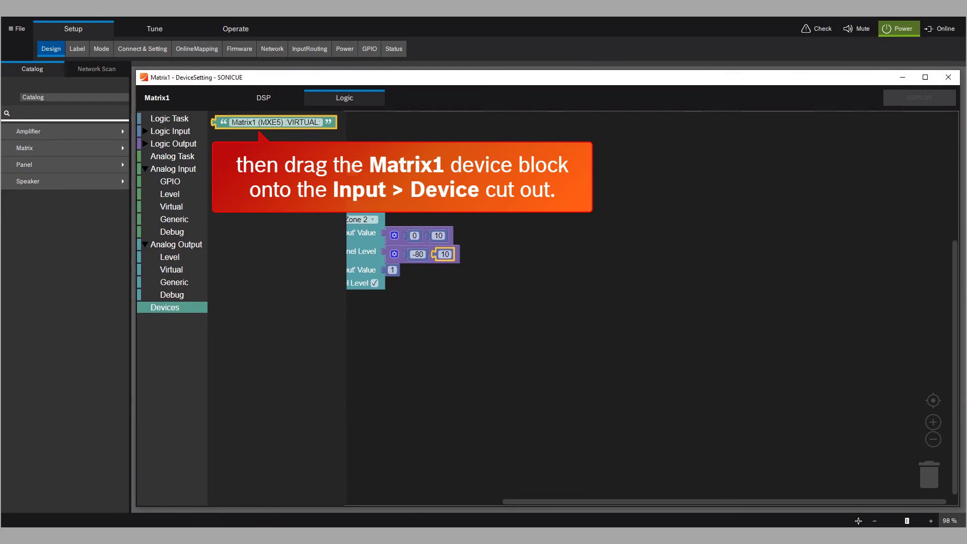
{"action": "left_click_drag", "start_coordinate": [222, 123], "coordinate": [297, 160]}
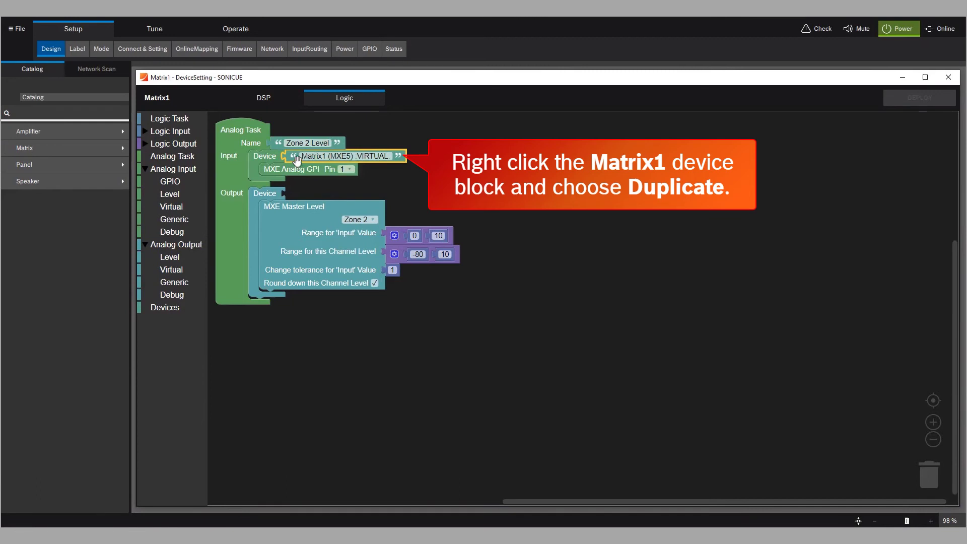
{"action": "right_click", "coordinate": [294, 158]}
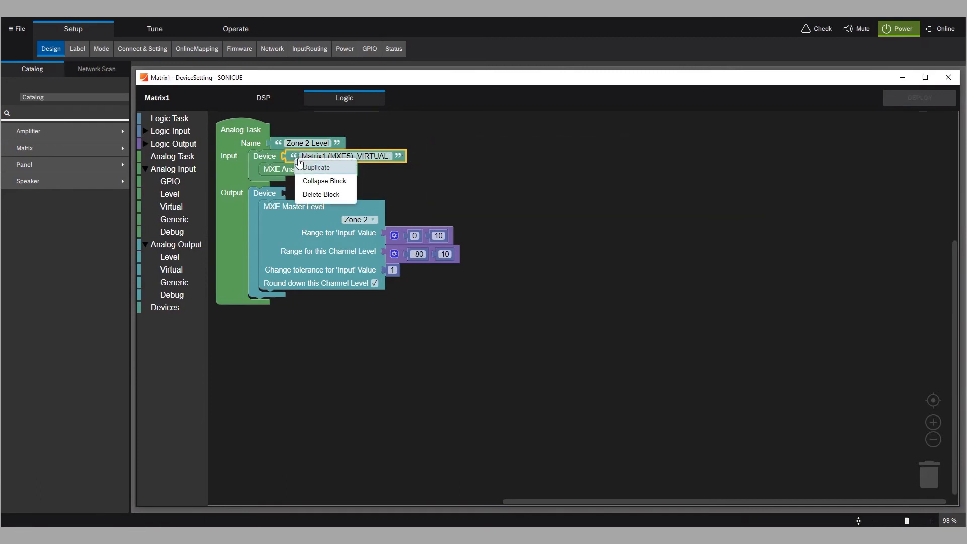
{"action": "left_click", "coordinate": [307, 168]}
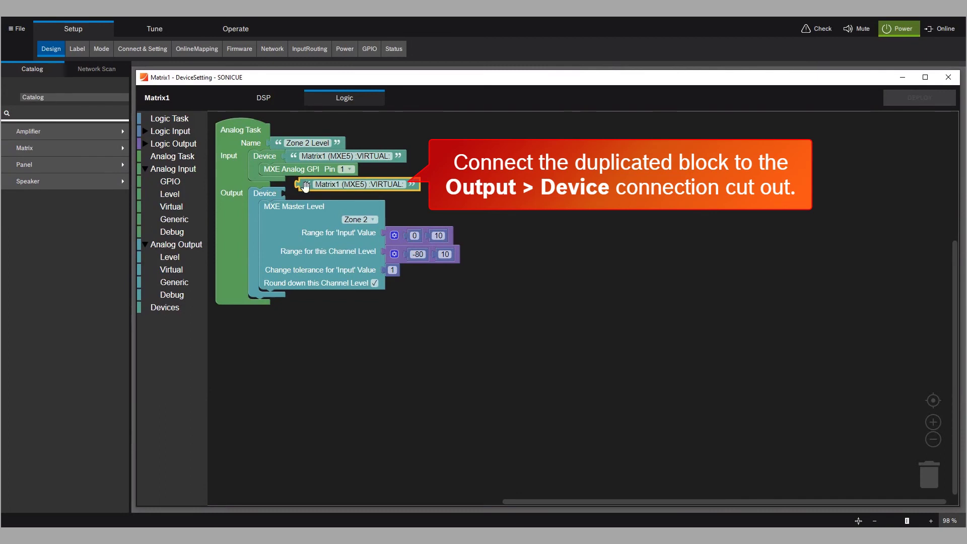
{"action": "left_click_drag", "start_coordinate": [306, 185], "coordinate": [292, 196]}
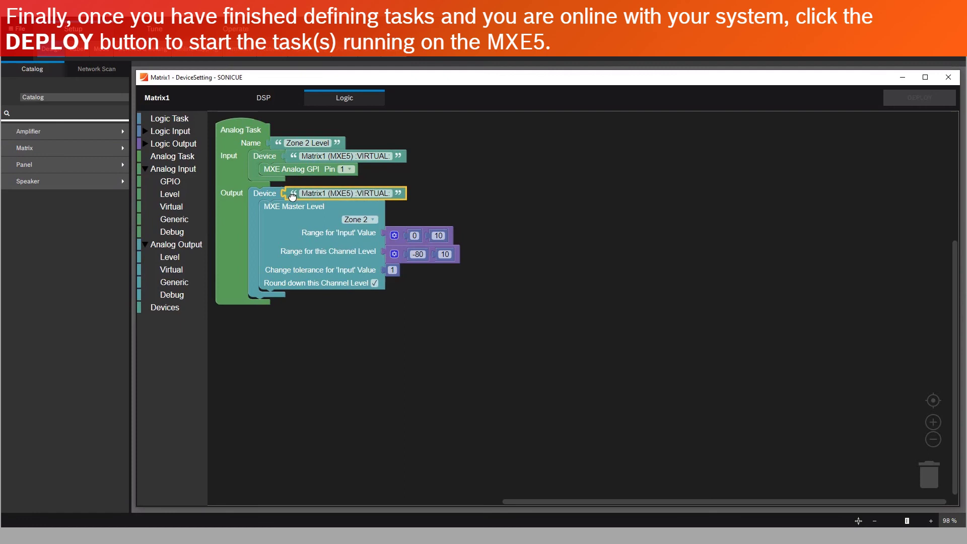